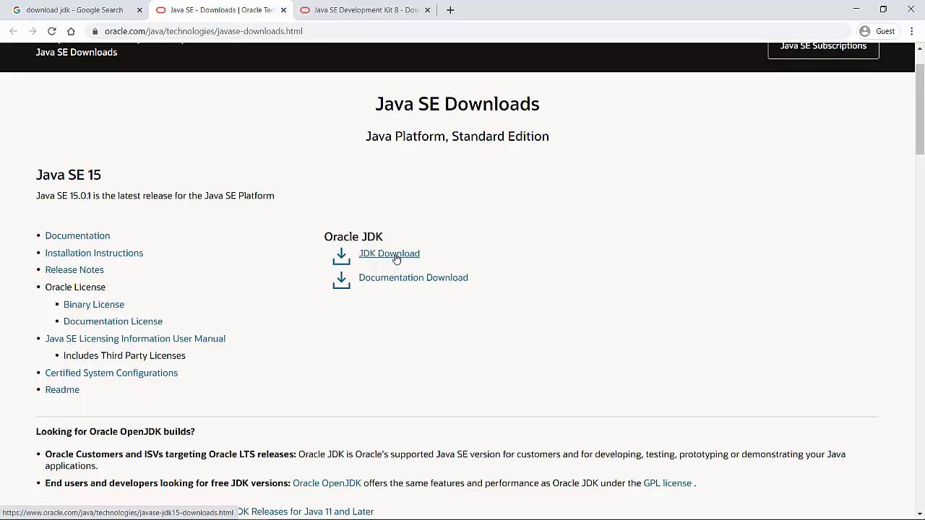
Look through the Java SE 15, Java SE 11 (LTS) and Java SE 8 releases on the Java SE Downloads page.
scroll(599, 258, "down", 8)
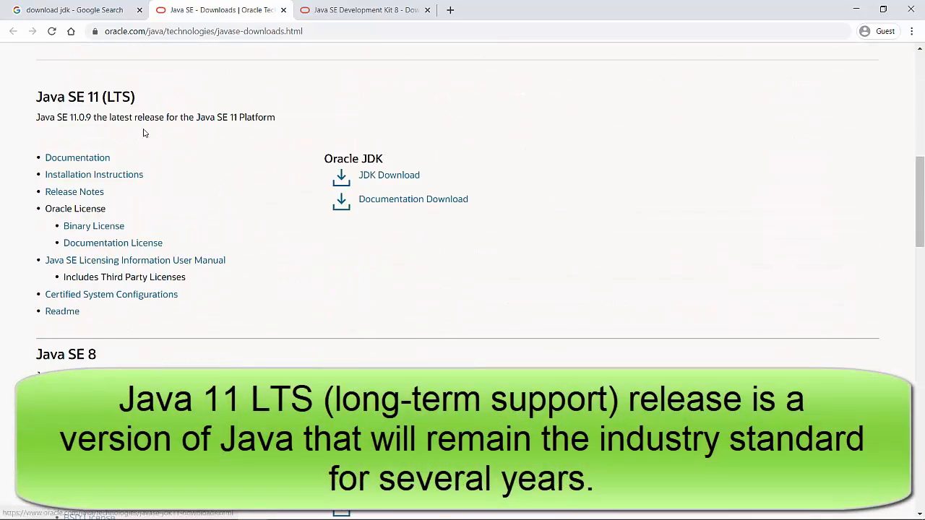
scroll(520, 257, "down", 2)
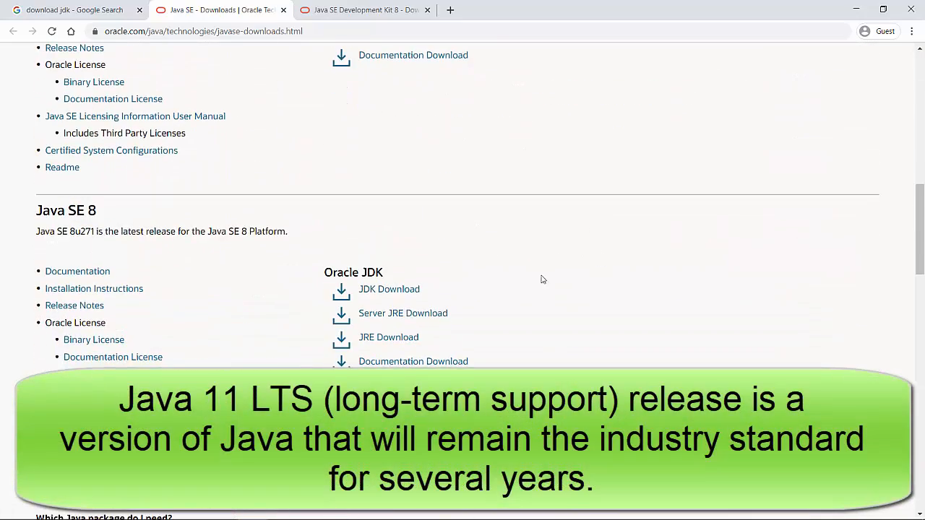
scroll(543, 280, "down", 5)
scroll(560, 262, "up", 3)
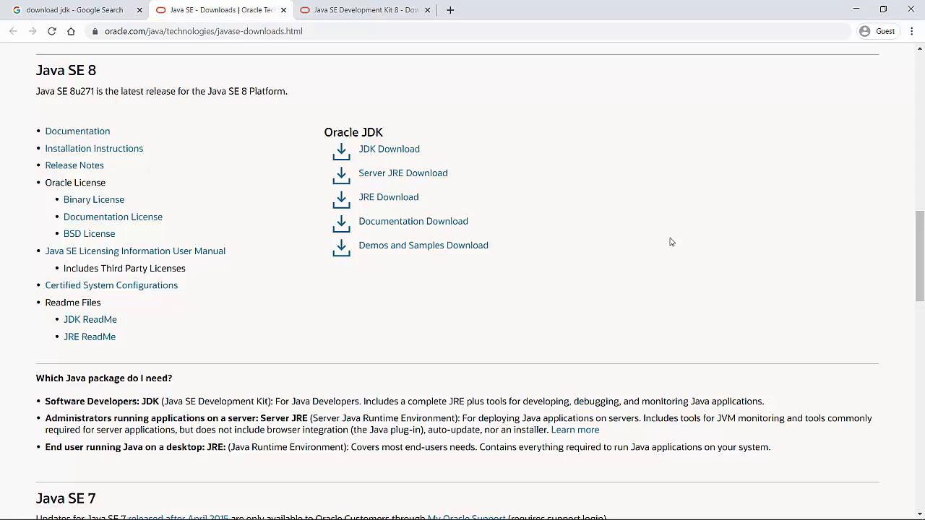
scroll(611, 213, "up", 4)
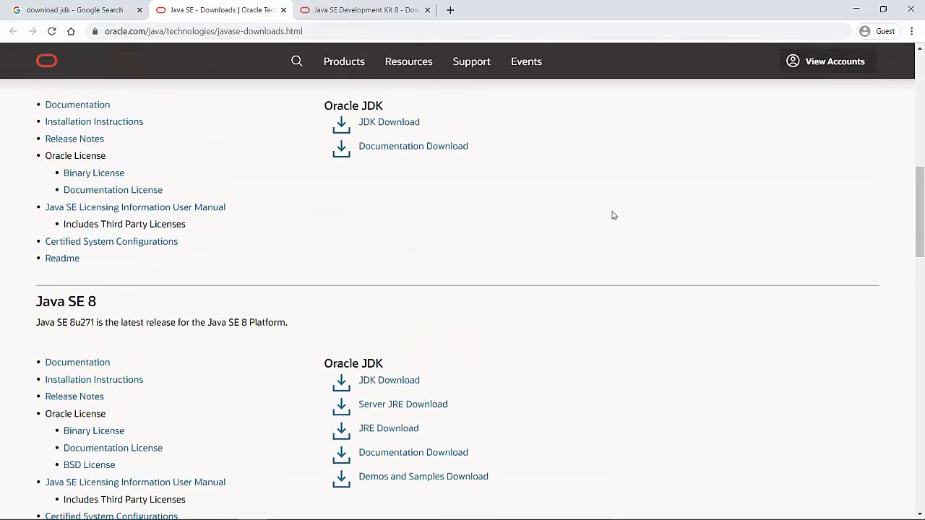
scroll(677, 234, "up", 8)
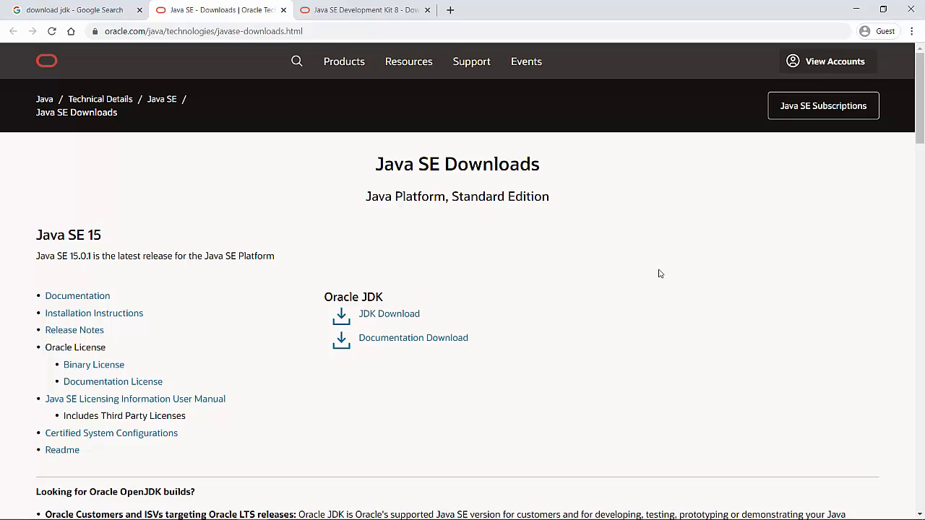
Open the JDK download page for Java SE 8.
scroll(651, 304, "down", 2)
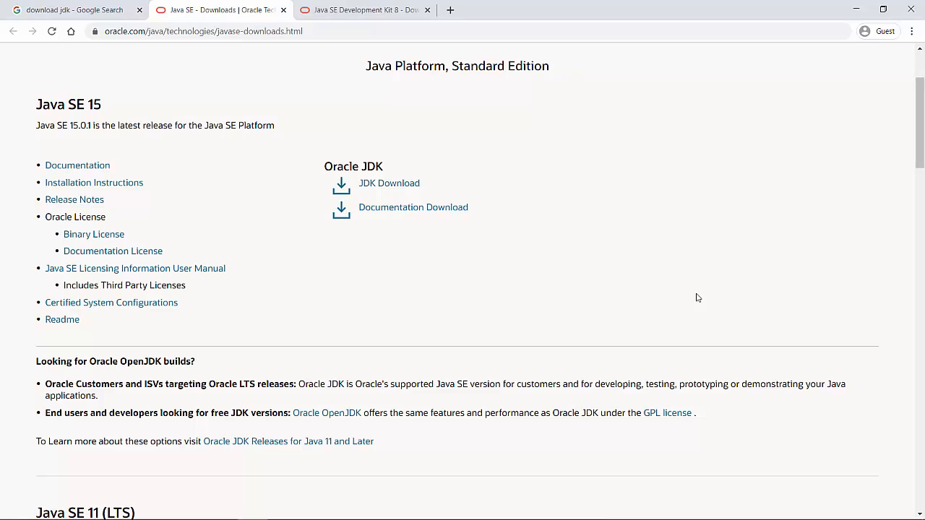
scroll(697, 298, "down", 5)
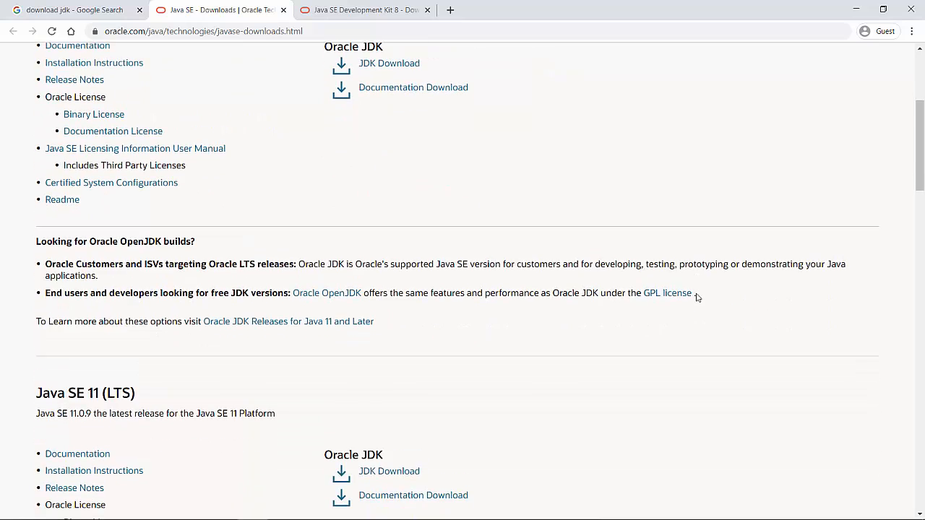
scroll(698, 298, "down", 2)
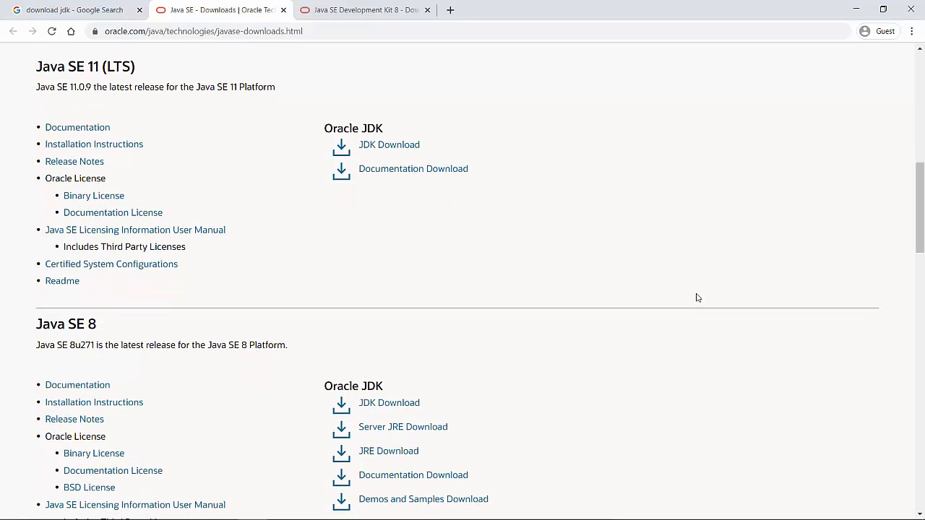
scroll(680, 300, "down", 2)
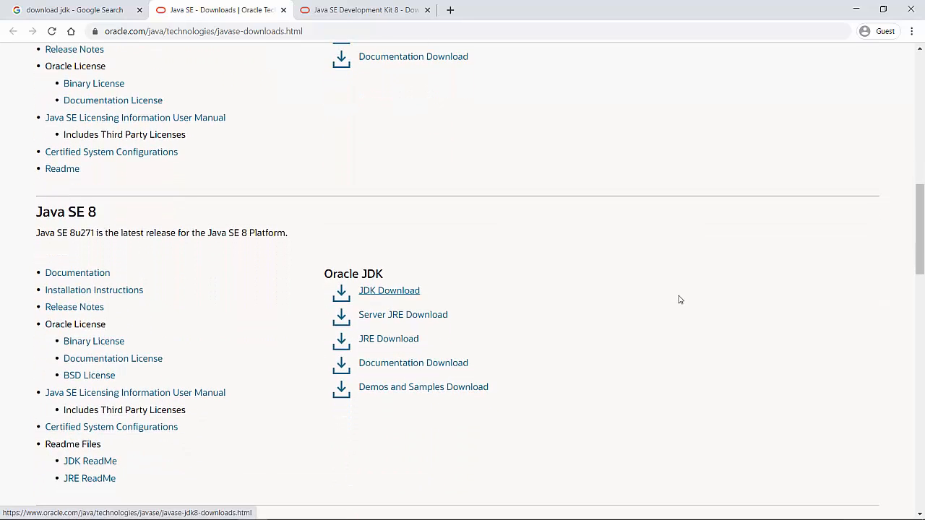
left_click(399, 293)
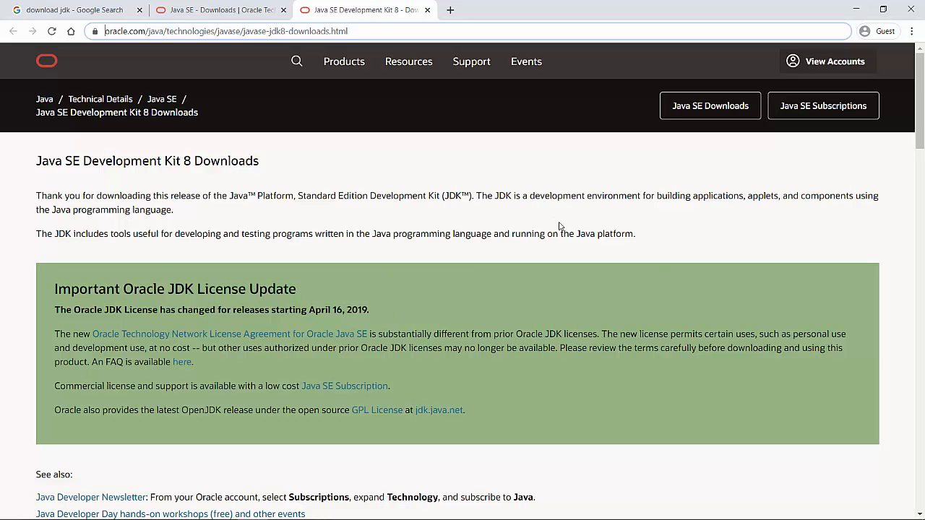
Download the Windows x64 installer jdk-8u271-windows-x64.exe and run it from C:\updates\Java in File Explorer.
scroll(561, 226, "down", 1)
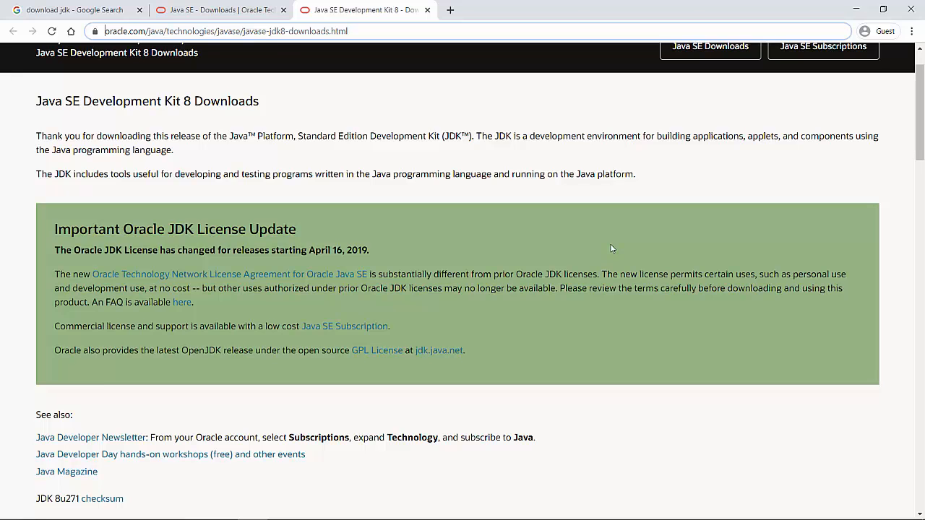
scroll(611, 246, "down", 5)
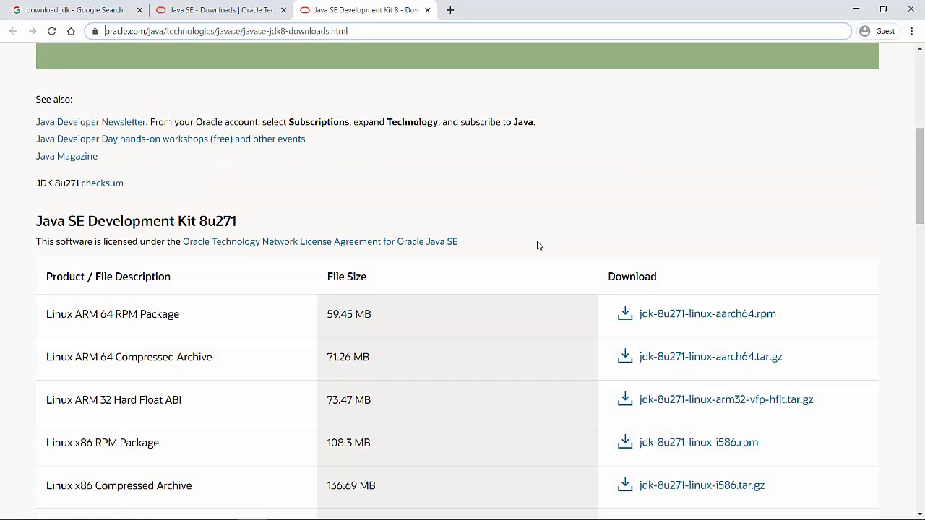
scroll(575, 265, "down", 1)
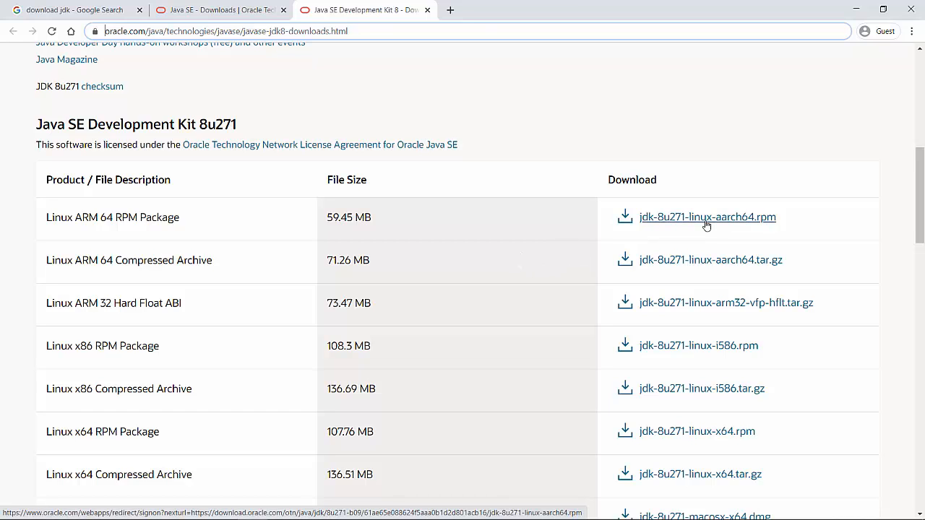
scroll(615, 268, "down", 1)
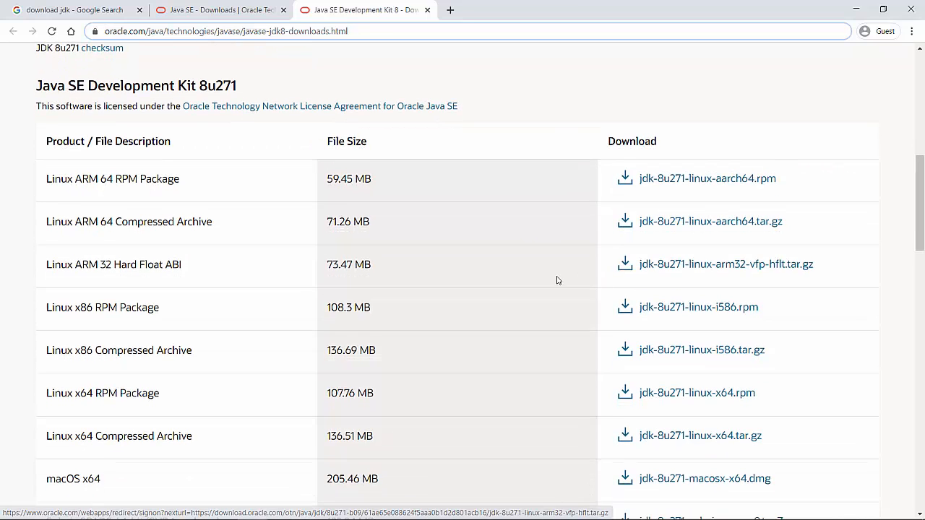
scroll(557, 279, "down", 1)
scroll(231, 300, "down", 3)
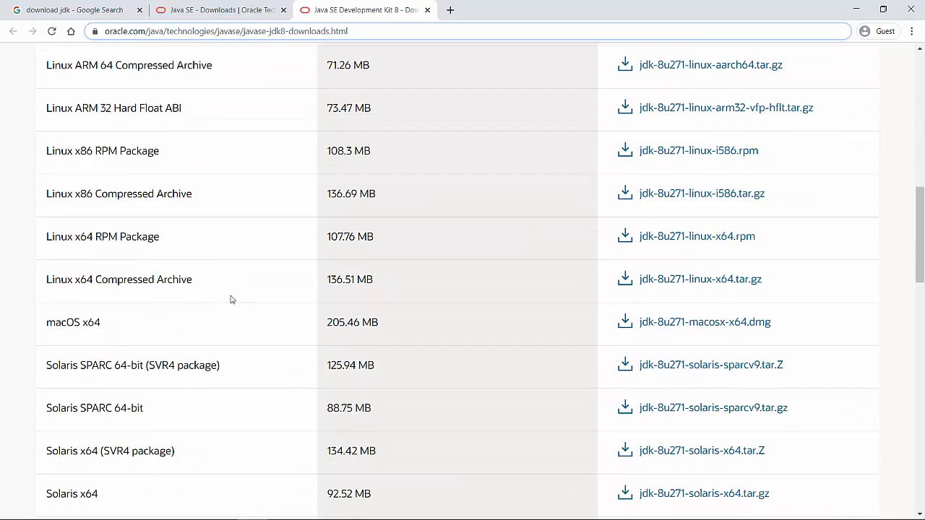
scroll(198, 376, "down", 2)
scroll(152, 421, "down", 2)
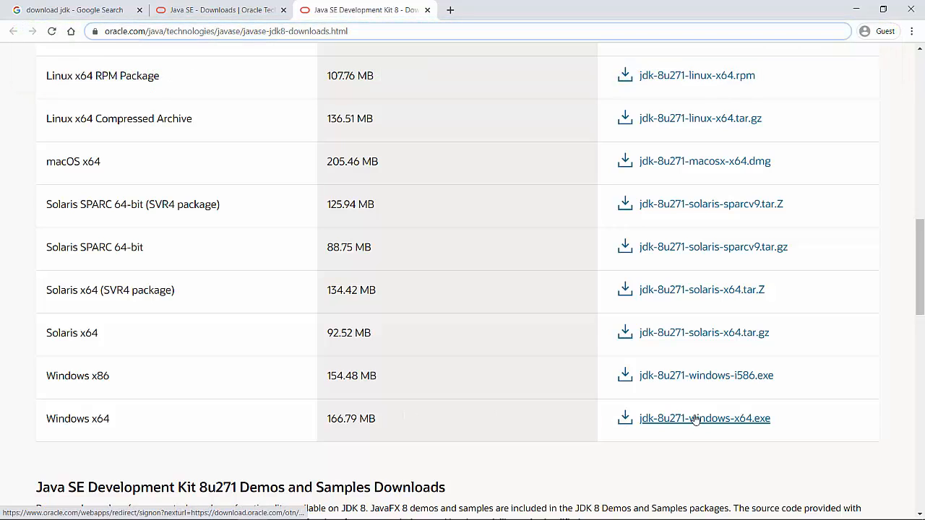
scroll(509, 294, "up", 1)
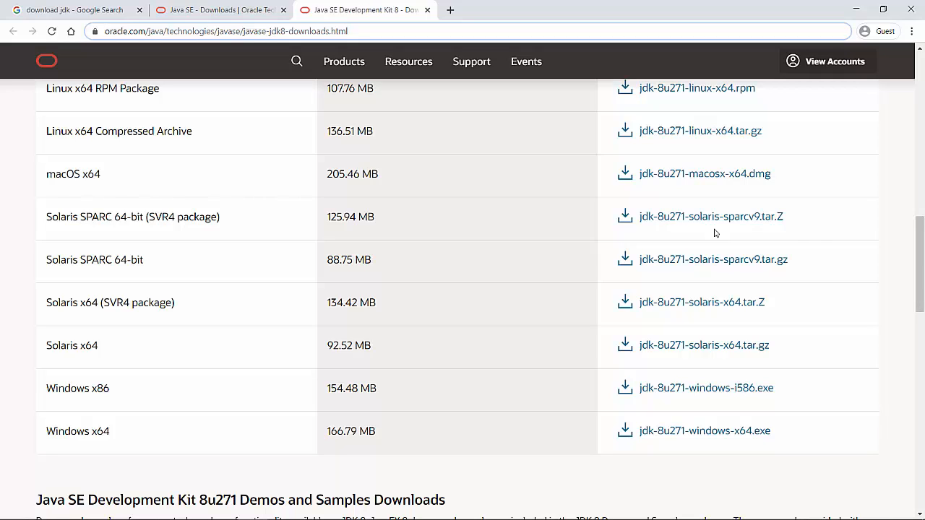
left_click(733, 434)
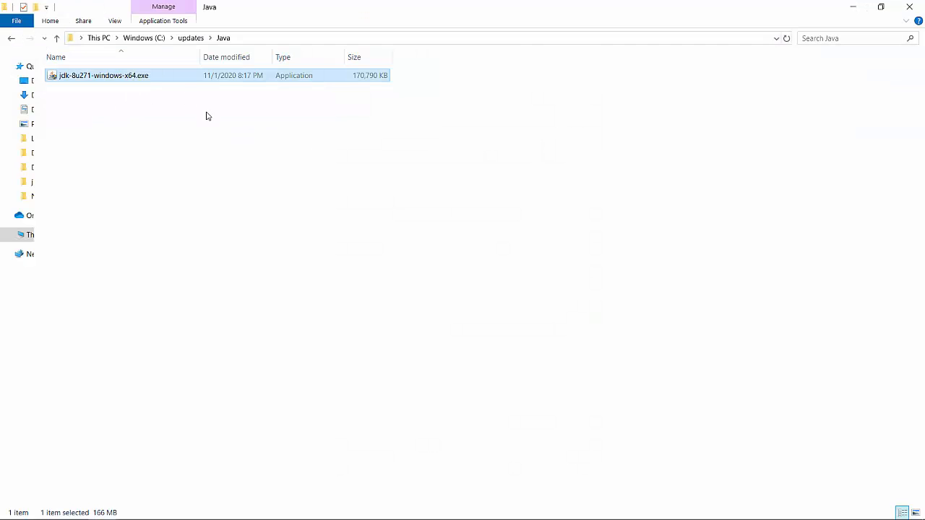
double_click(114, 78)
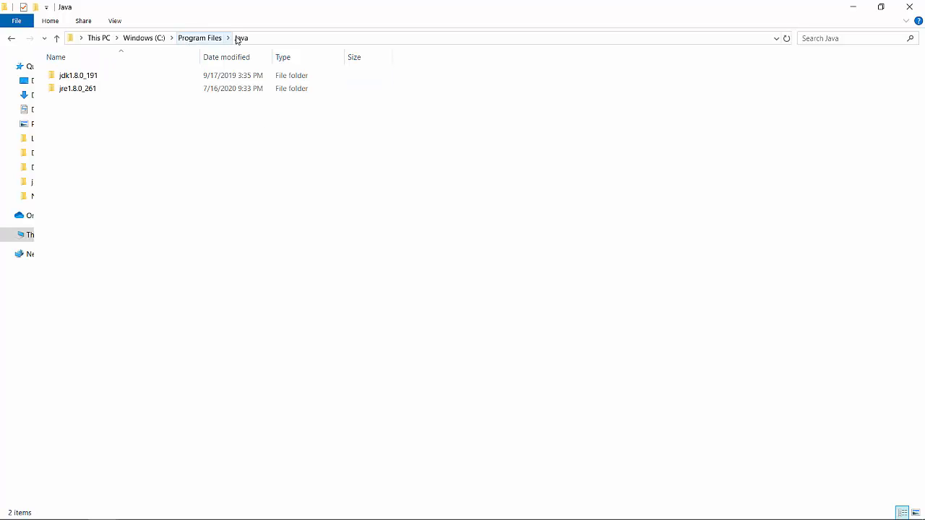
Check the jdk1.8.0_191 and jre1.8.0_261 folders in C:\Program Files\Java.
left_click(99, 77)
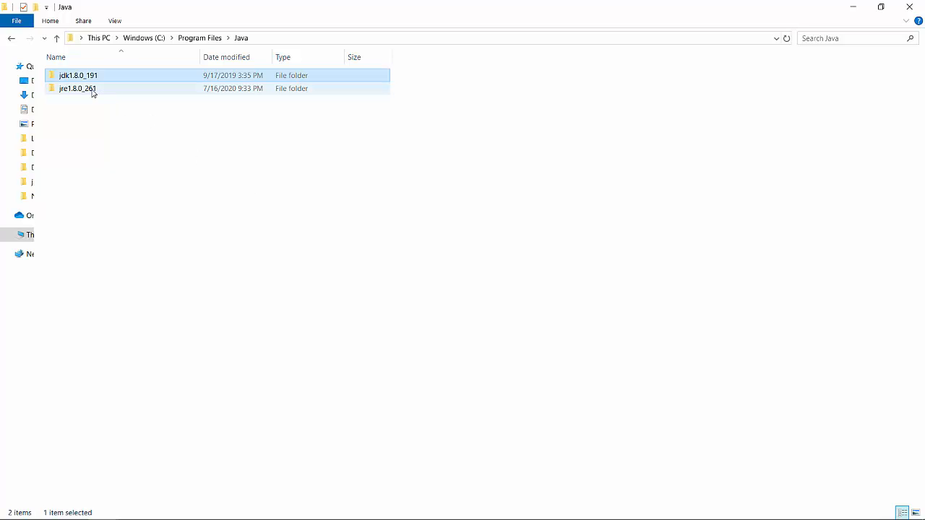
mouse_move(93, 92)
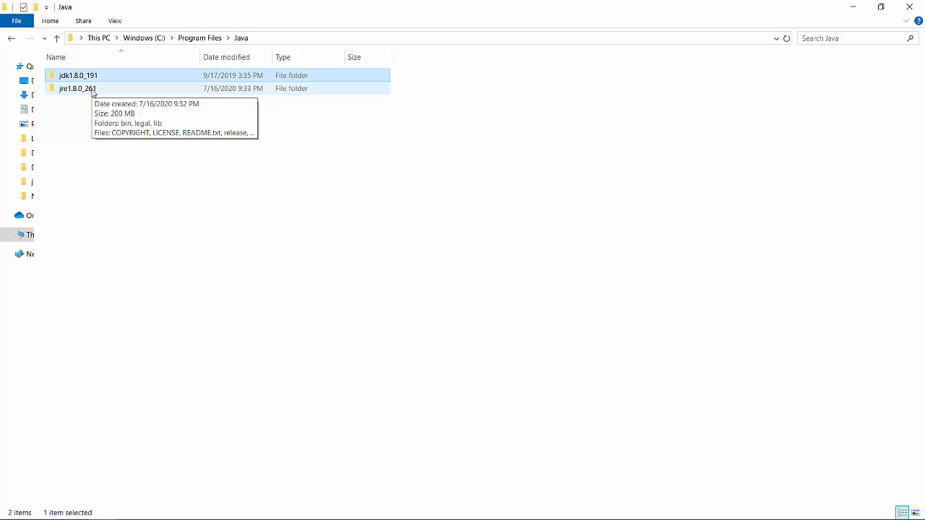
left_click(381, 198)
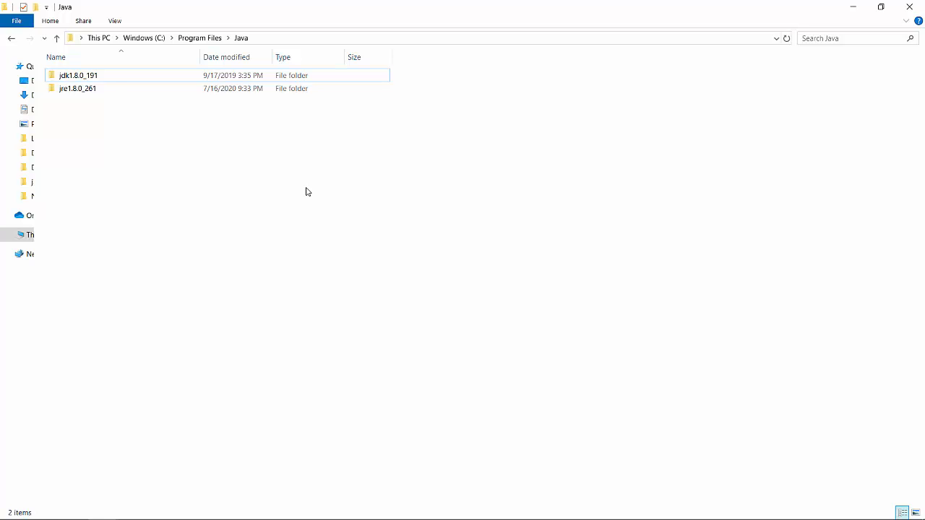
Go to the bin folder inside jdk1.8.0_191, review its files and copy the folder's full path.
left_click(114, 81)
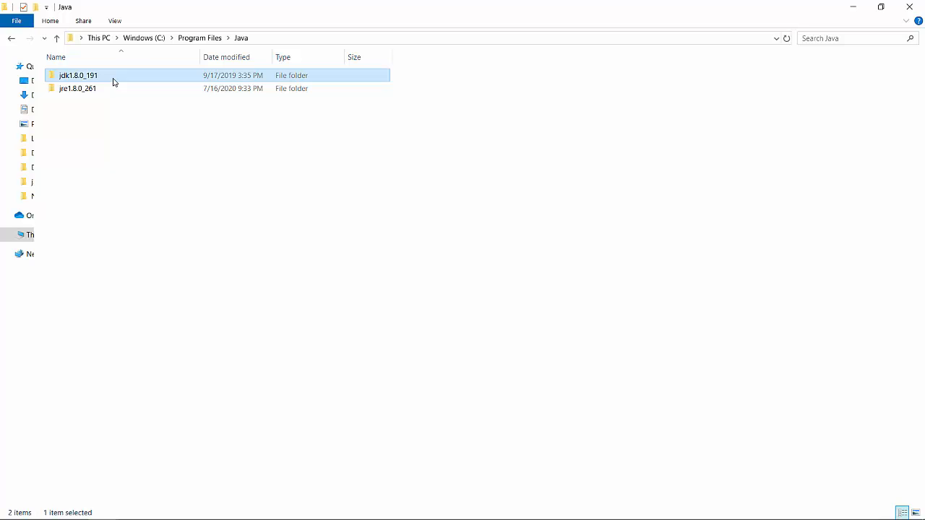
mouse_move(130, 77)
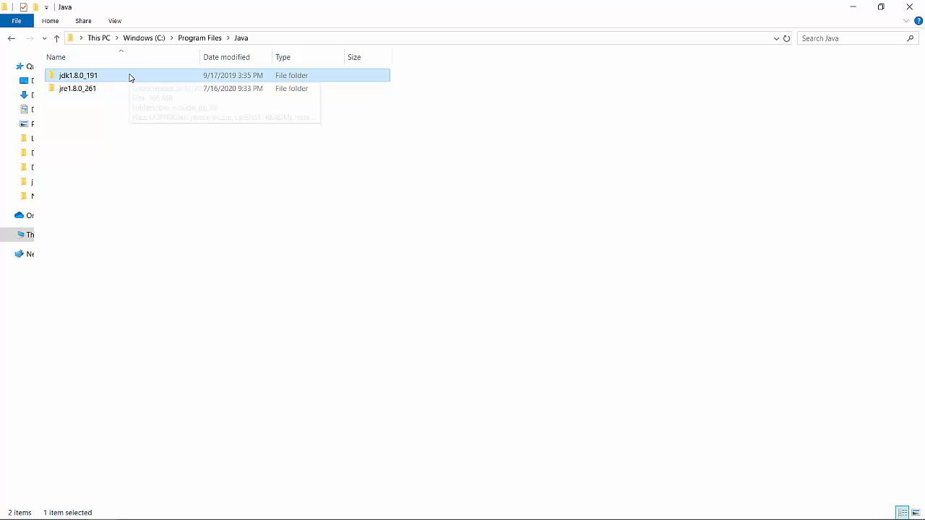
double_click(108, 78)
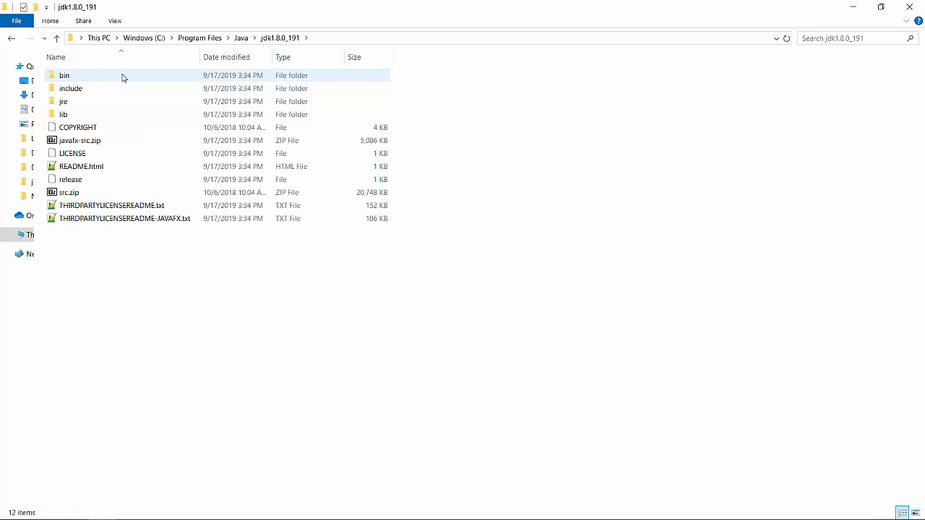
double_click(122, 77)
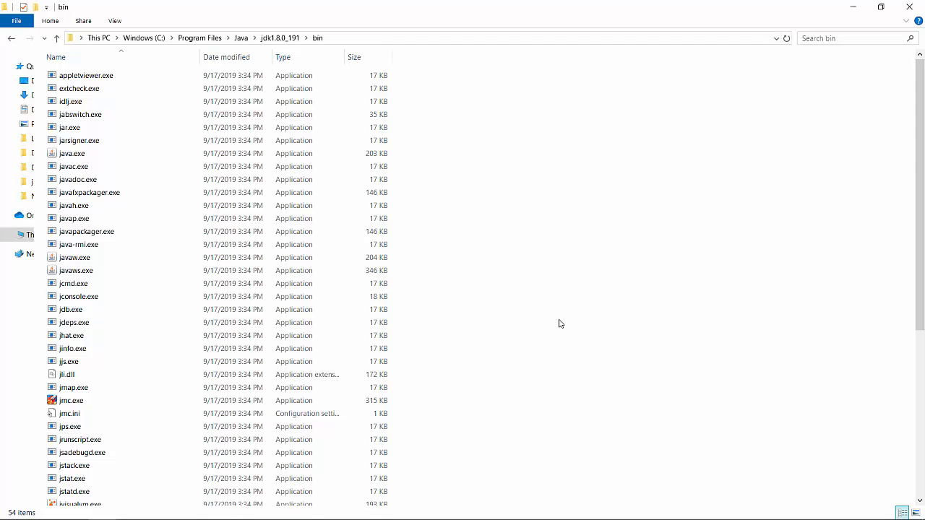
scroll(558, 323, "down", 7)
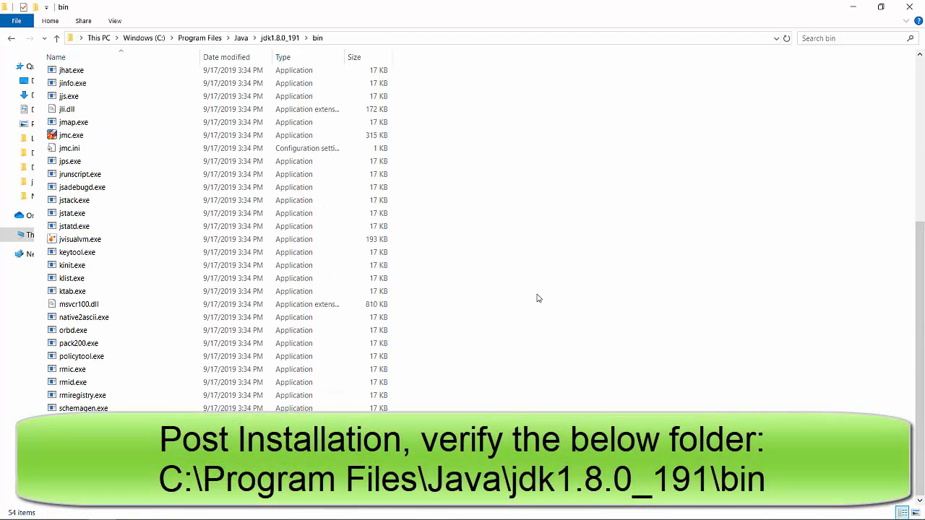
scroll(544, 274, "up", 7)
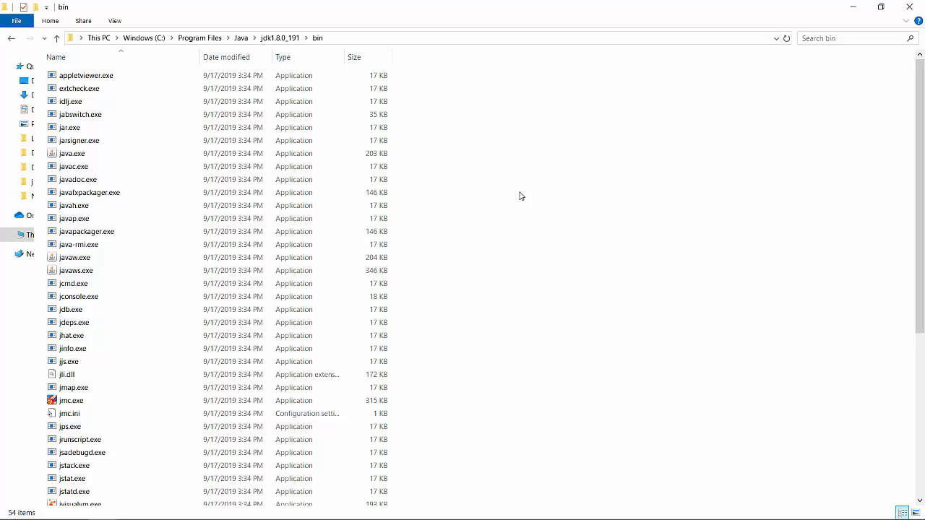
left_click(396, 37)
key("ctrl+c")
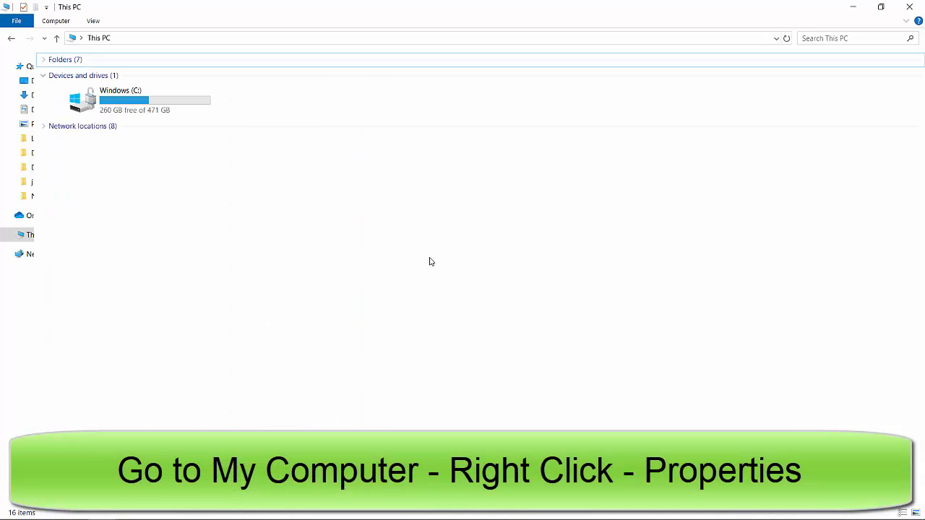
Starting from This PC's properties, add C:\Program Files\Java\jdk1.8.0_191\bin as a new entry in the system Path variable.
right_click(478, 233)
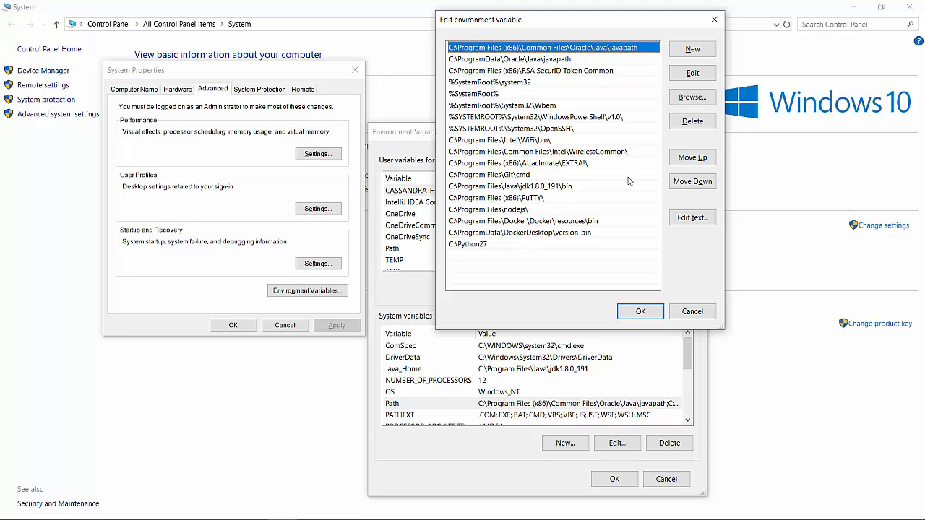
left_click(569, 189)
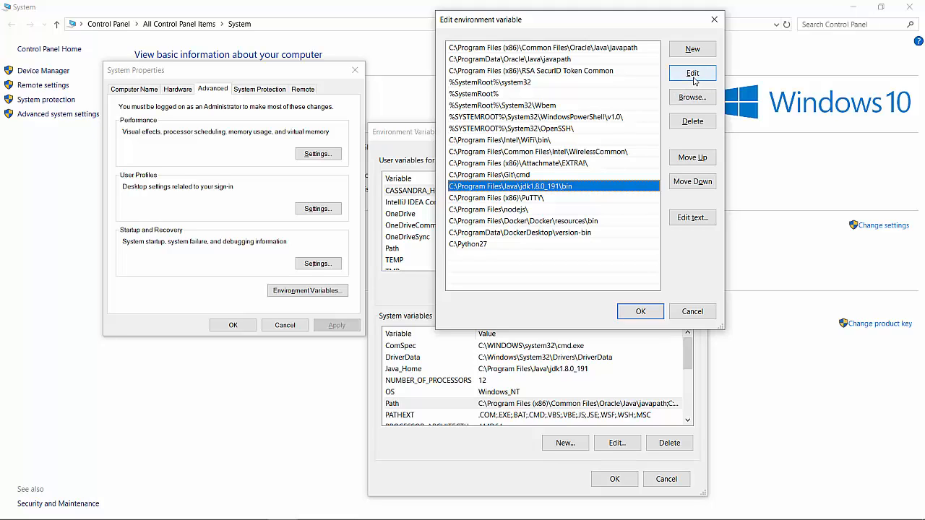
left_click(694, 54)
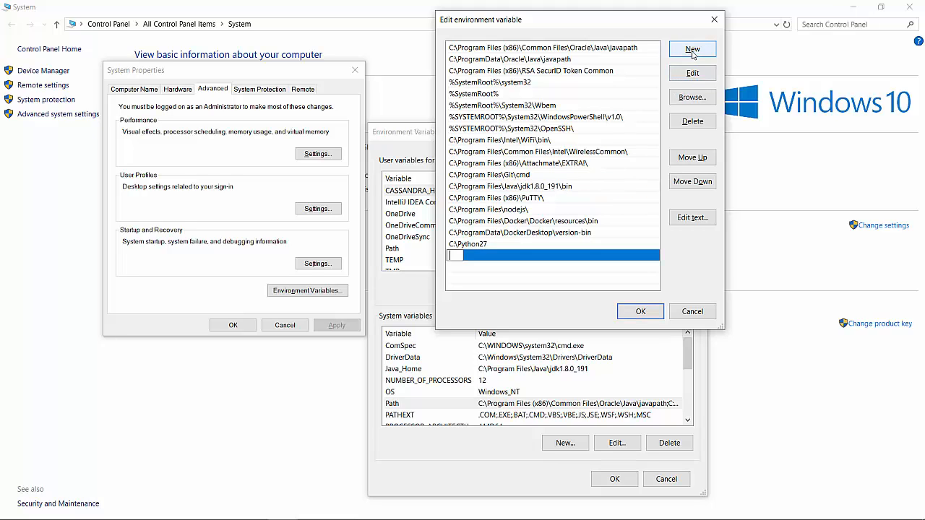
key("ctrl+v")
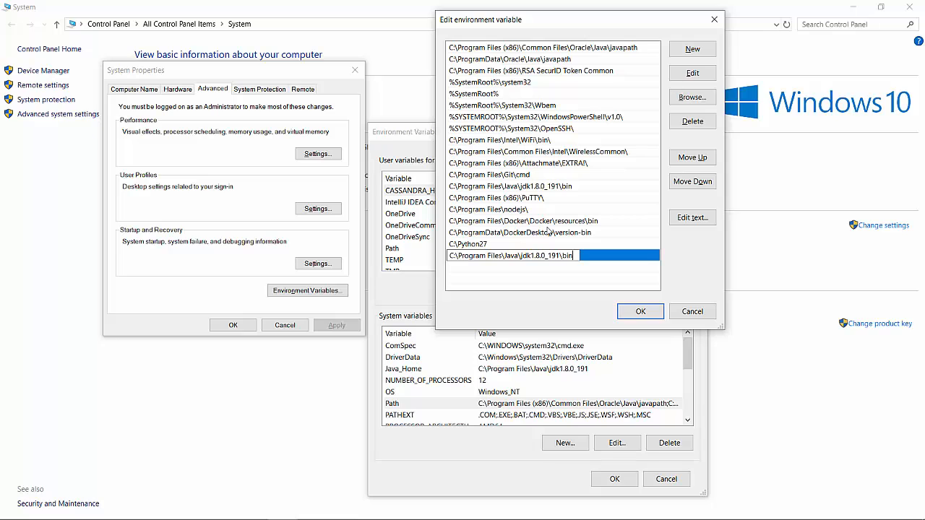
left_click(519, 247)
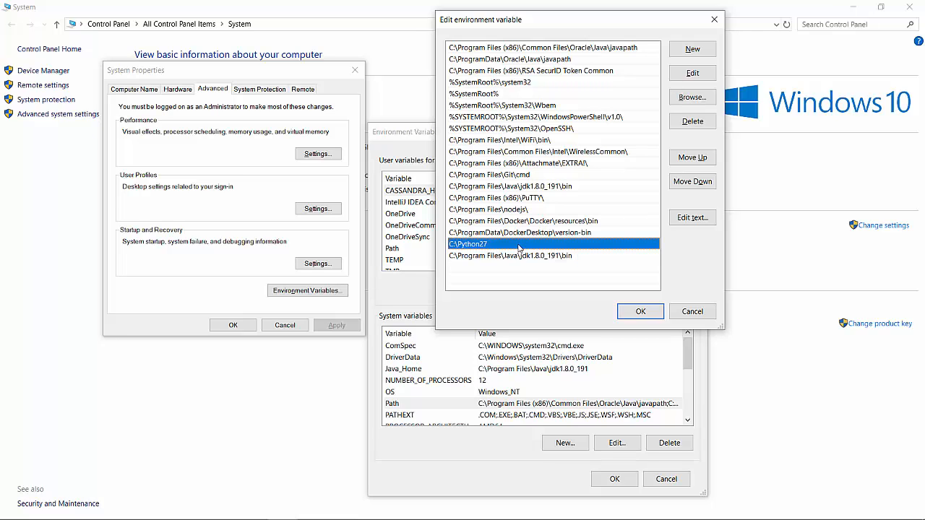
left_click(527, 257)
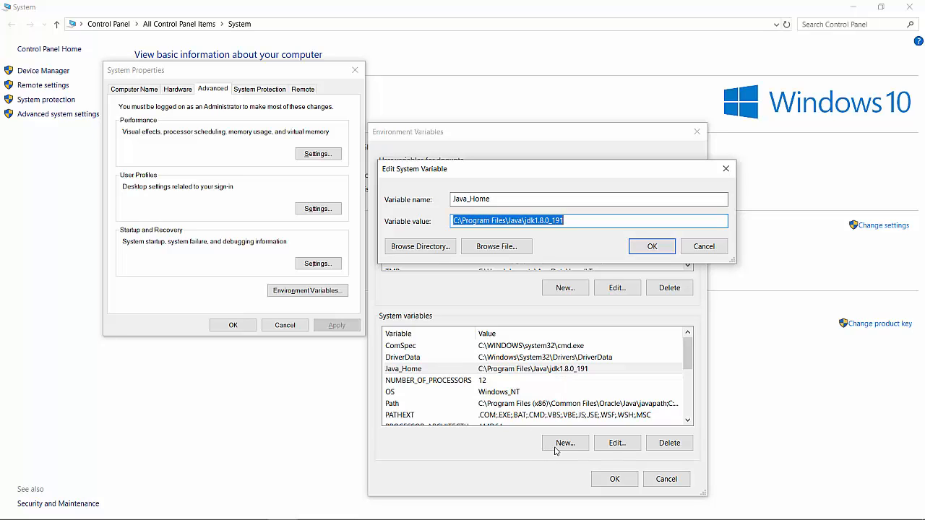
Check the name and the JDK folder path entered for the Java_Home system variable.
left_click(517, 201)
double_click(518, 201)
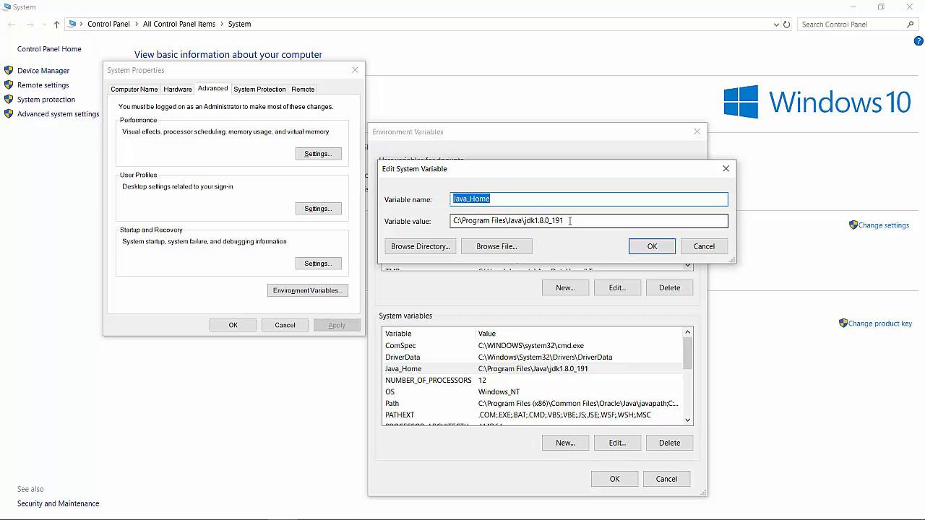
left_click(598, 221)
double_click(598, 222)
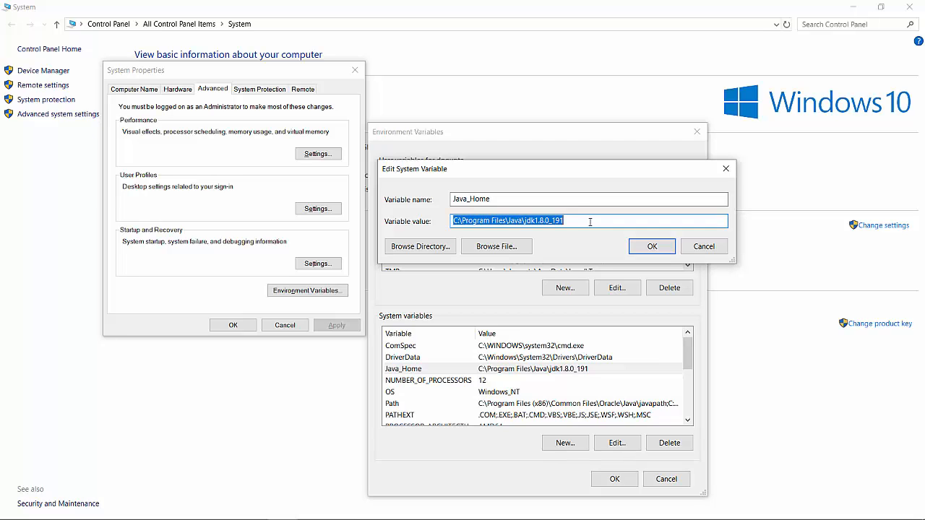
left_click(590, 222)
type("\\bin")
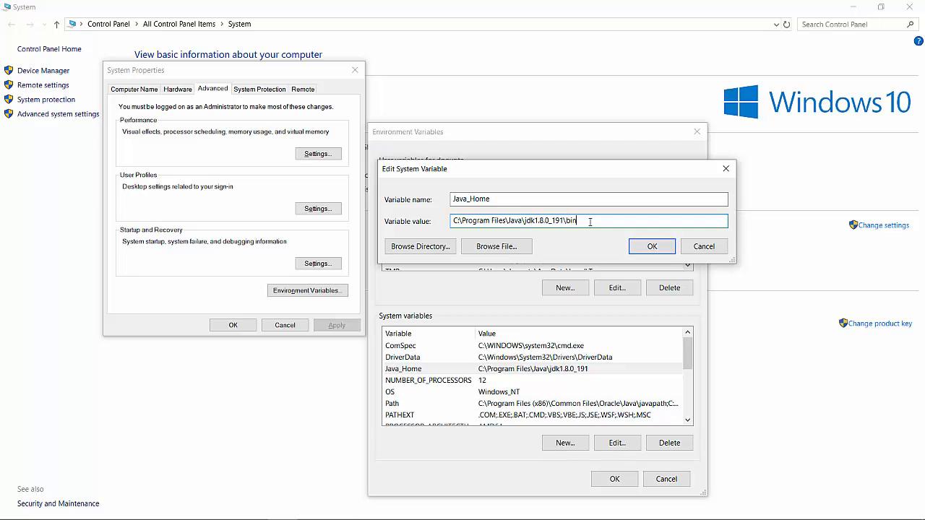
key("BackSpace")
key("BackSpace")
key("BackSpace")
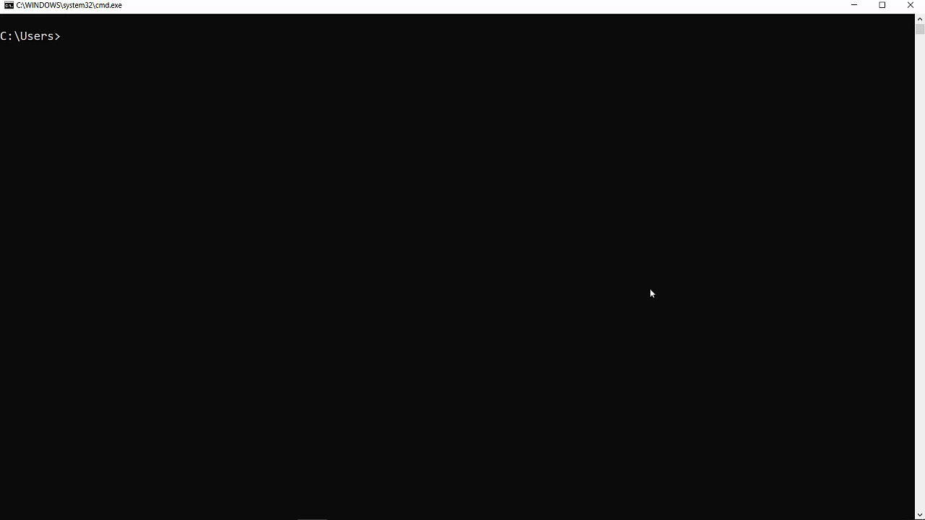
Switch to Command Prompt, run java -version and review the reported Java version and runtime environment lines.
key("super+r")
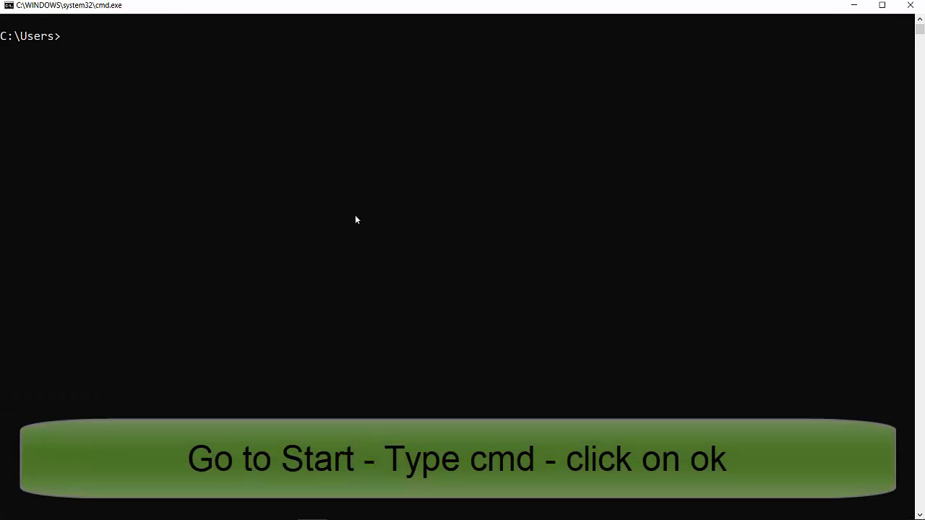
type("java")
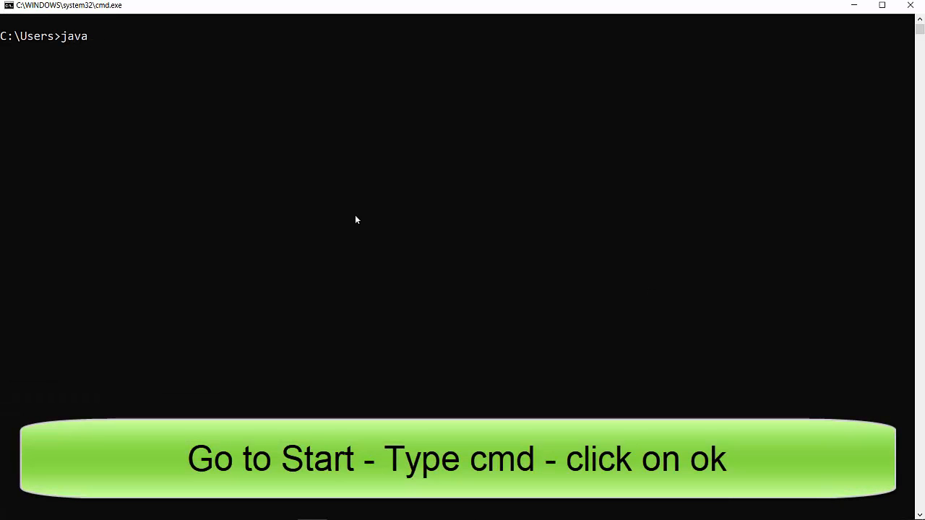
type(" -version")
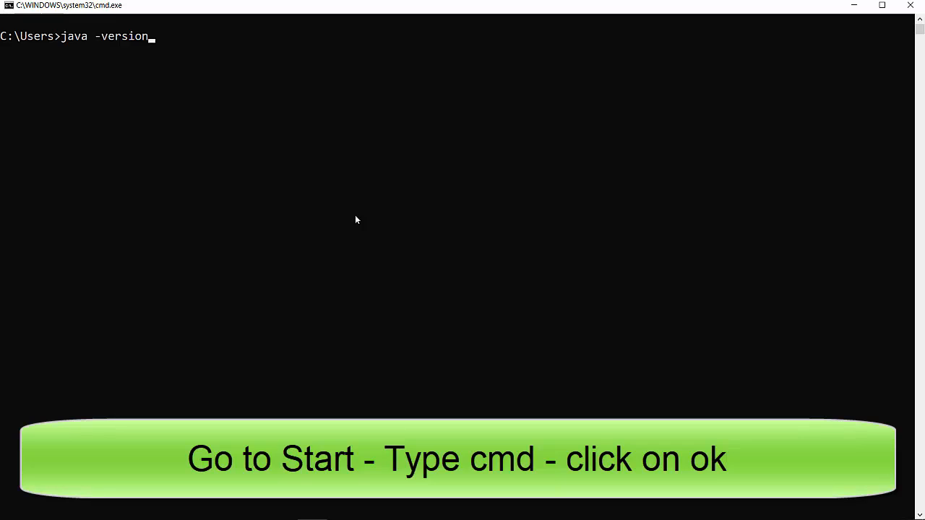
key("Return")
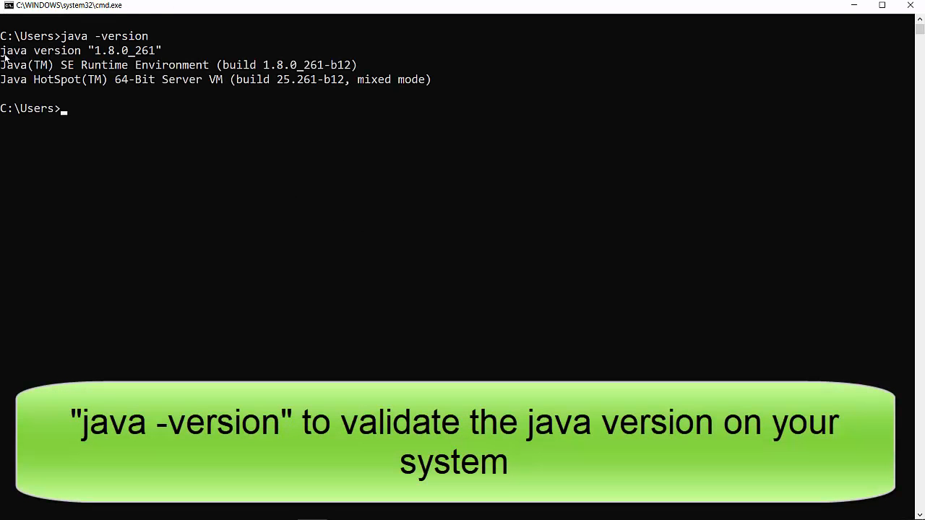
left_click_drag(3, 56, 168, 52)
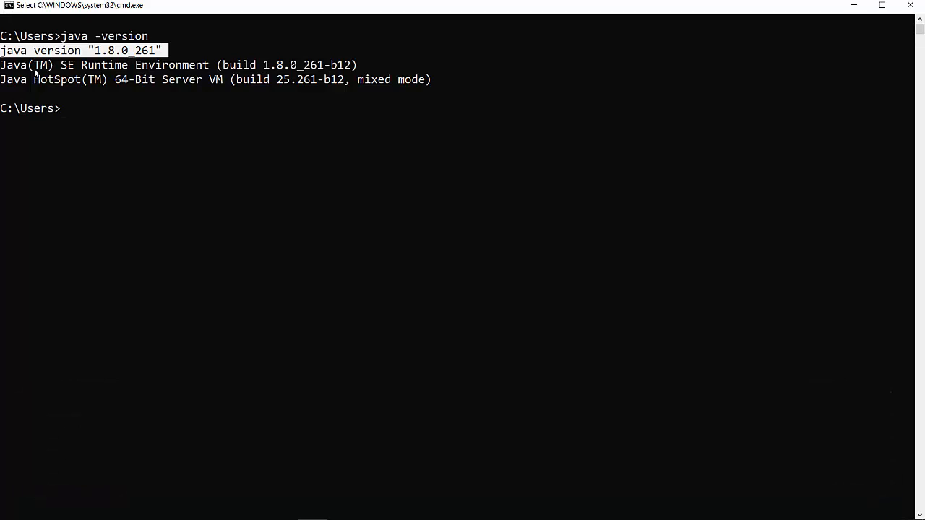
left_click_drag(2, 67, 208, 70)
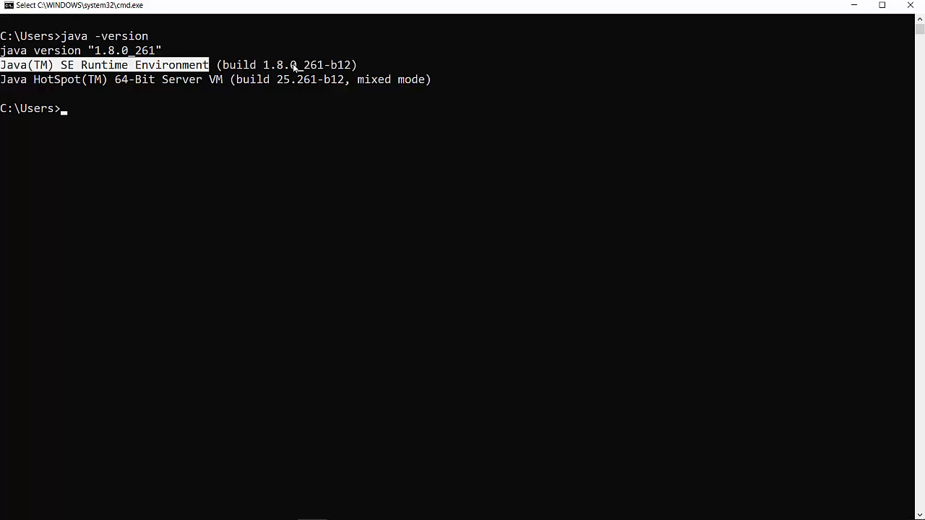
left_click(104, 122)
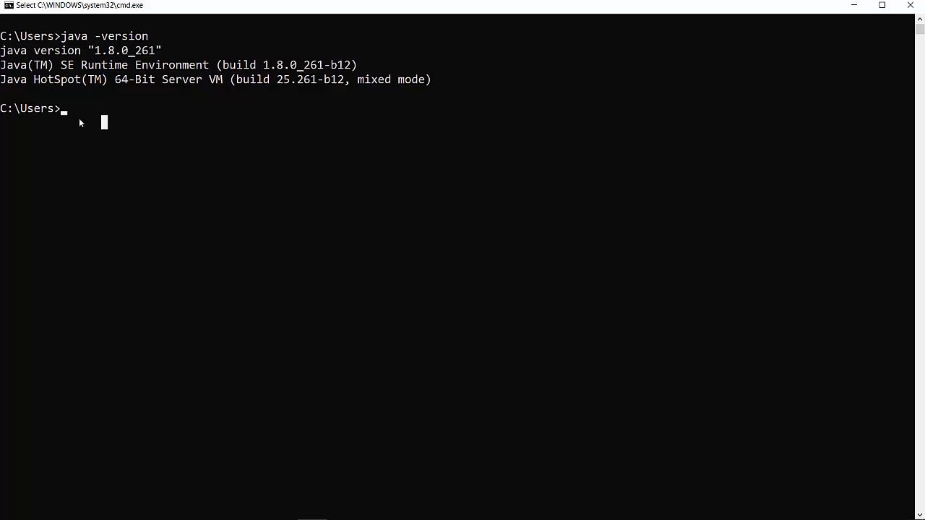
key("Escape")
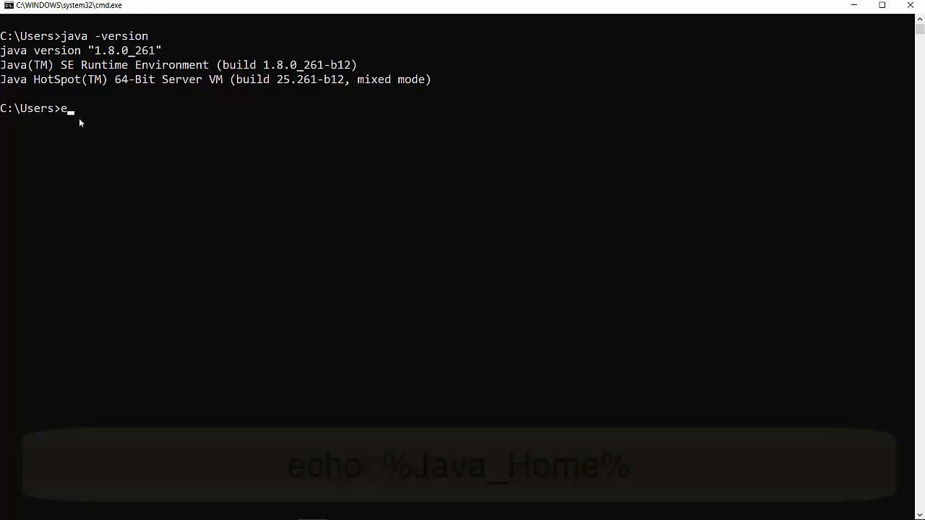
Run echo %Java_Home% to print the path stored in the Java_Home variable.
type("echo %")
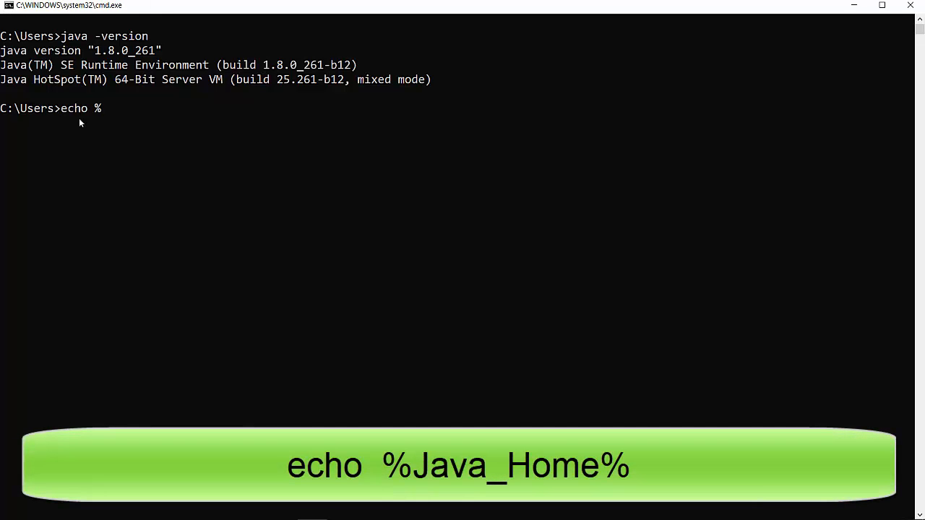
type("Java_Home")
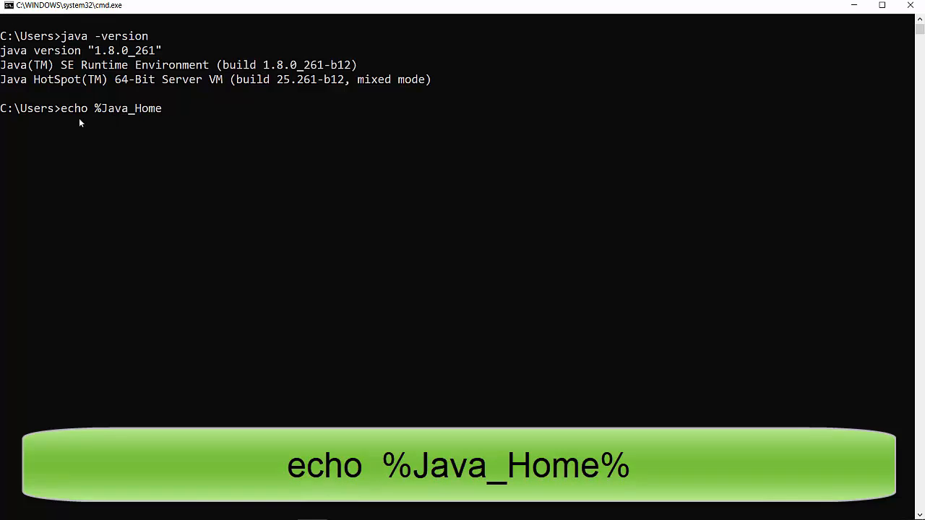
type("%")
key("Return")
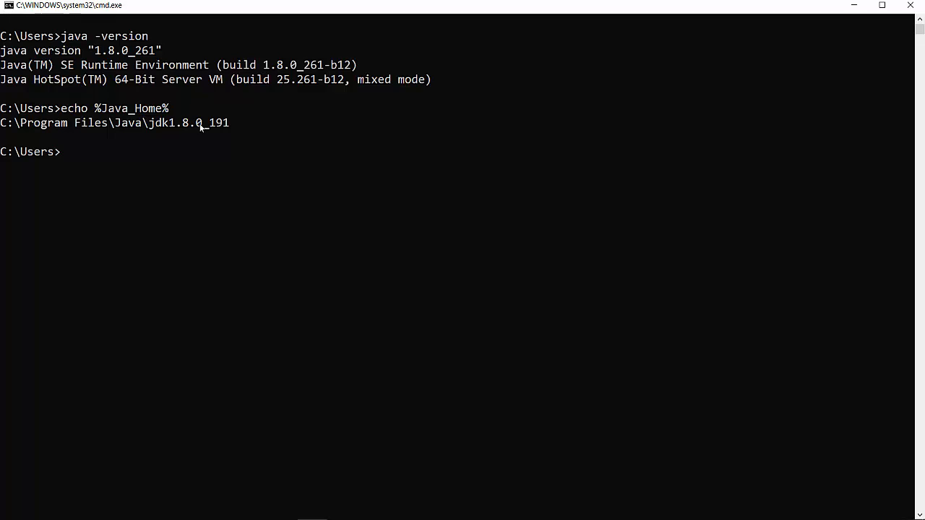